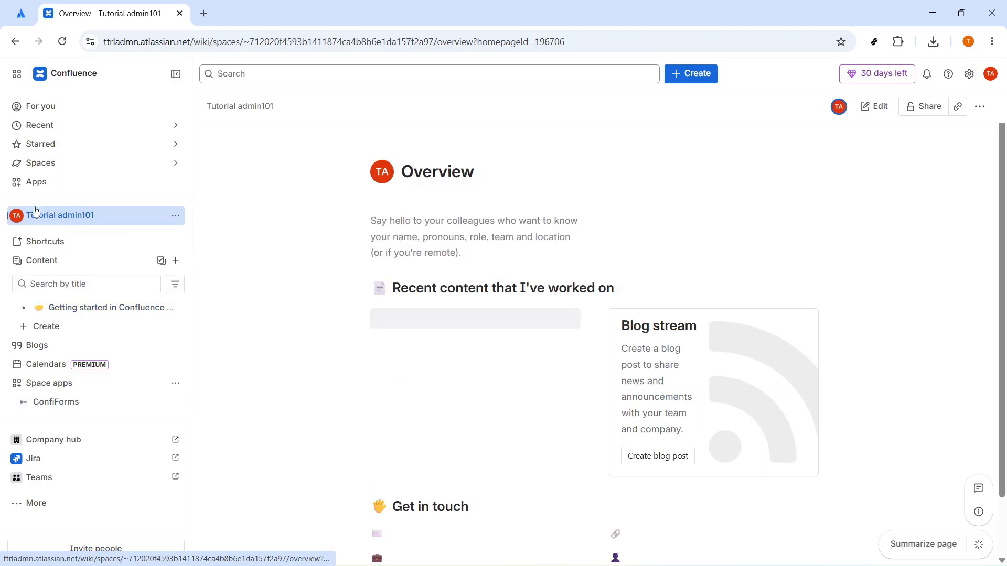
Step: Create a new page and title it "Macro Source - Release Status"
{"action": "left_click", "coordinate": [700, 76]}
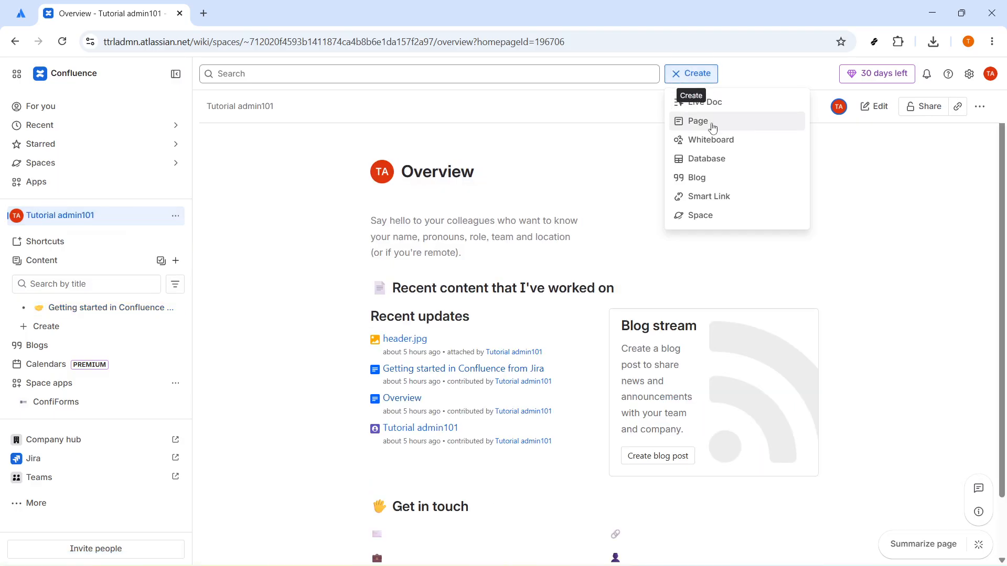
{"action": "left_click", "coordinate": [713, 128]}
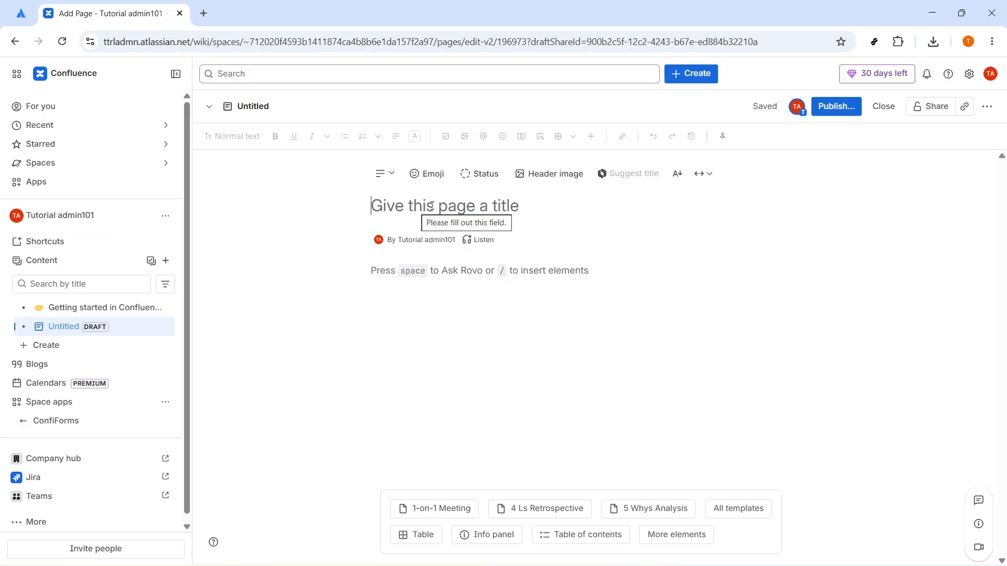
{"action": "type", "text": "Macro Source - Release Status"}
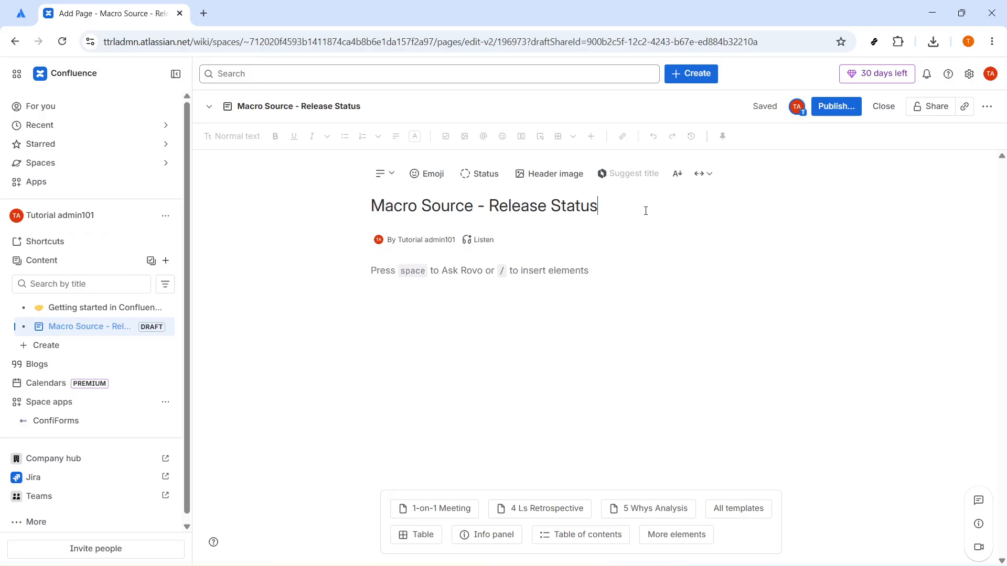
{"action": "left_click_drag", "start_coordinate": [645, 210], "coordinate": [340, 215]}
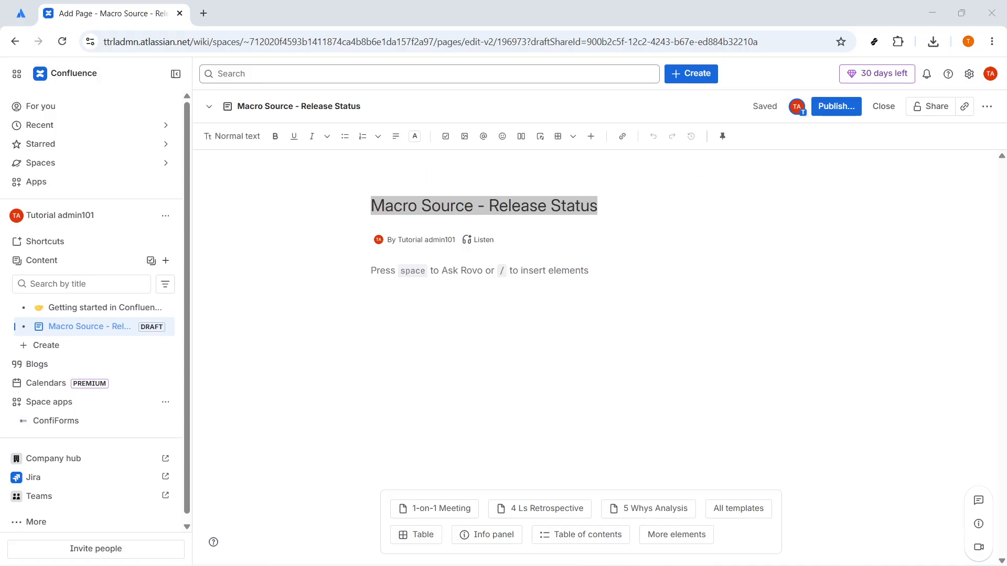
Step: Insert an Excerpt macro in the page body and name the excerpt "Release summary"
{"action": "left_click", "coordinate": [384, 277]}
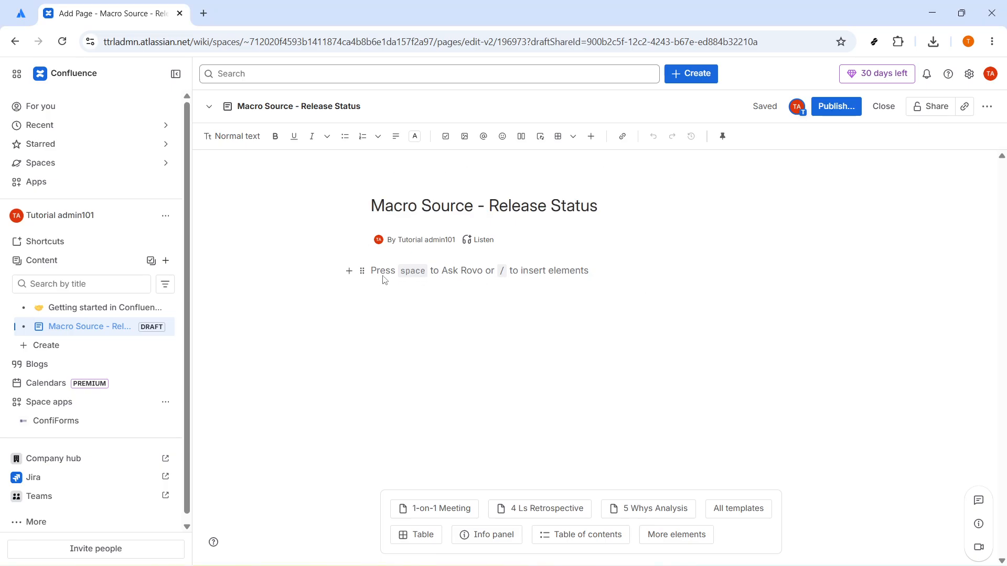
{"action": "type", "text": "/"}
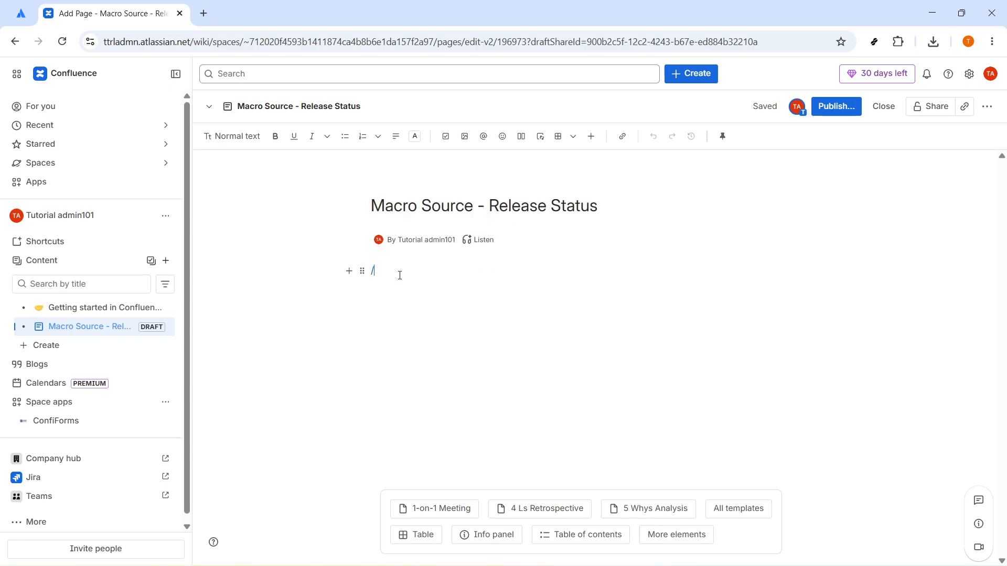
{"action": "type", "text": "EXCER"}
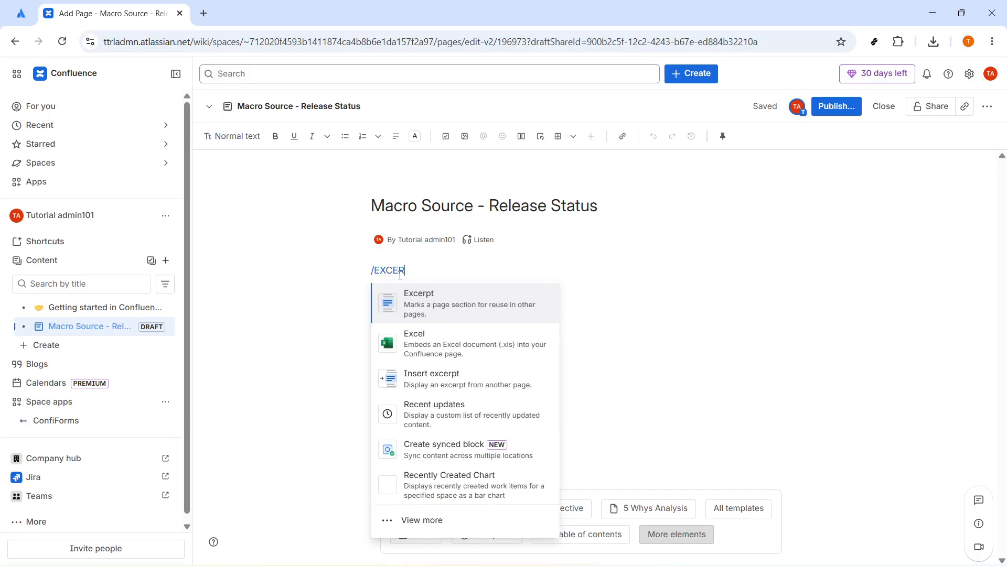
{"action": "type", "text": "PT"}
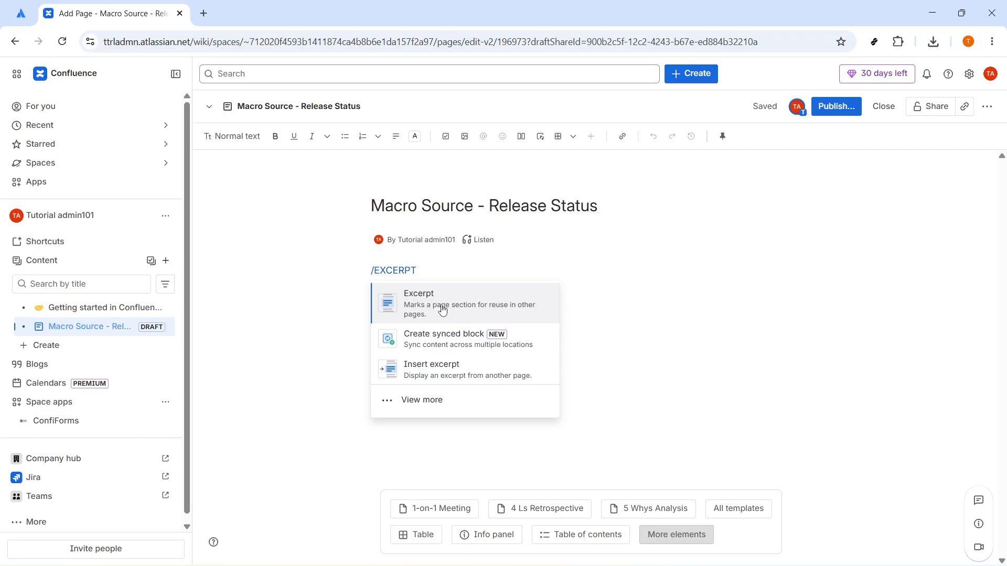
{"action": "left_click", "coordinate": [424, 300]}
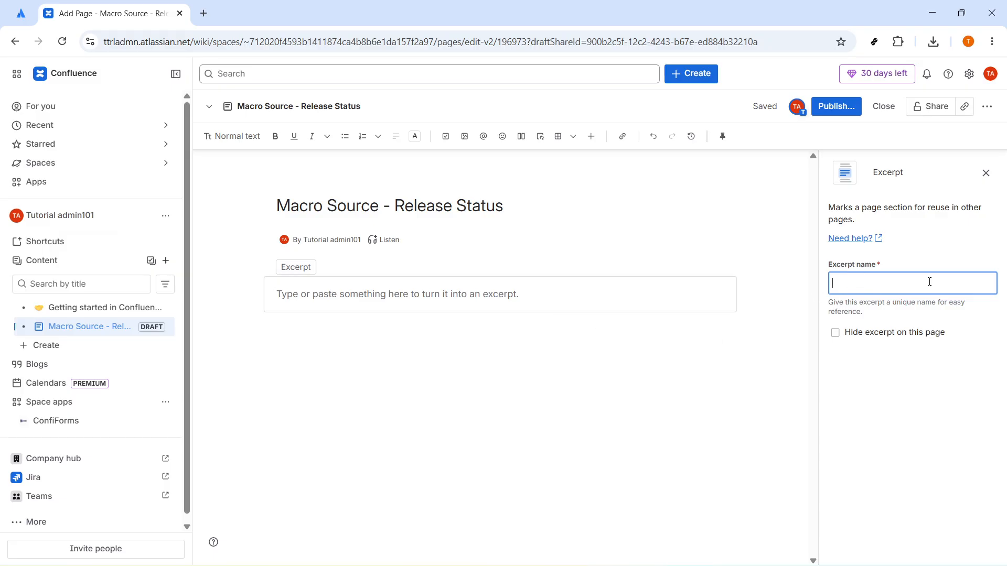
{"action": "type", "text": "Release summary"}
{"action": "key", "text": "ctrl+a"}
{"action": "key", "text": "ctrl+s"}
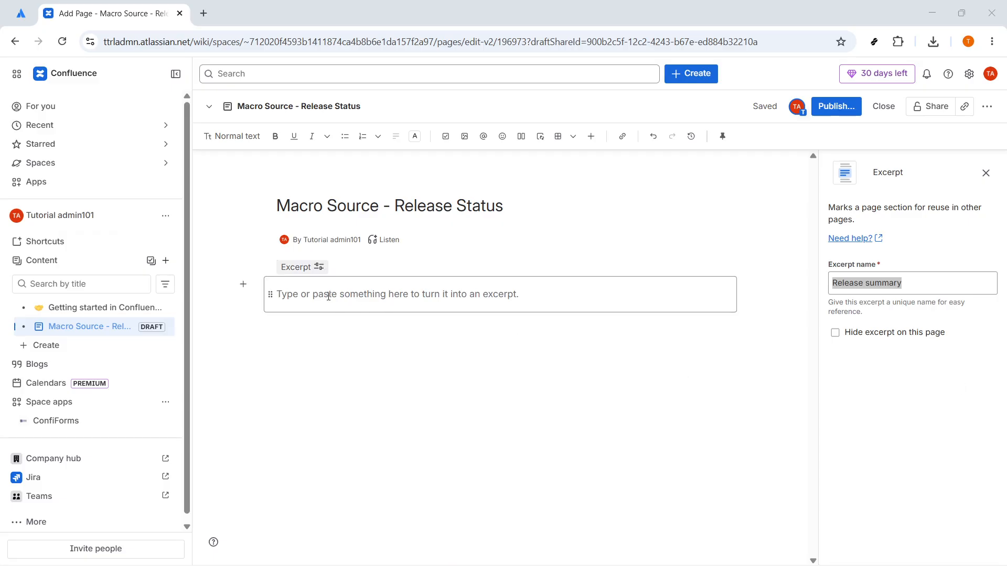
Step: Fill the excerpt with "Release Alpha is on track for Friday. Launch risk is medium while QA completes final checks."
{"action": "left_click", "coordinate": [283, 292]}
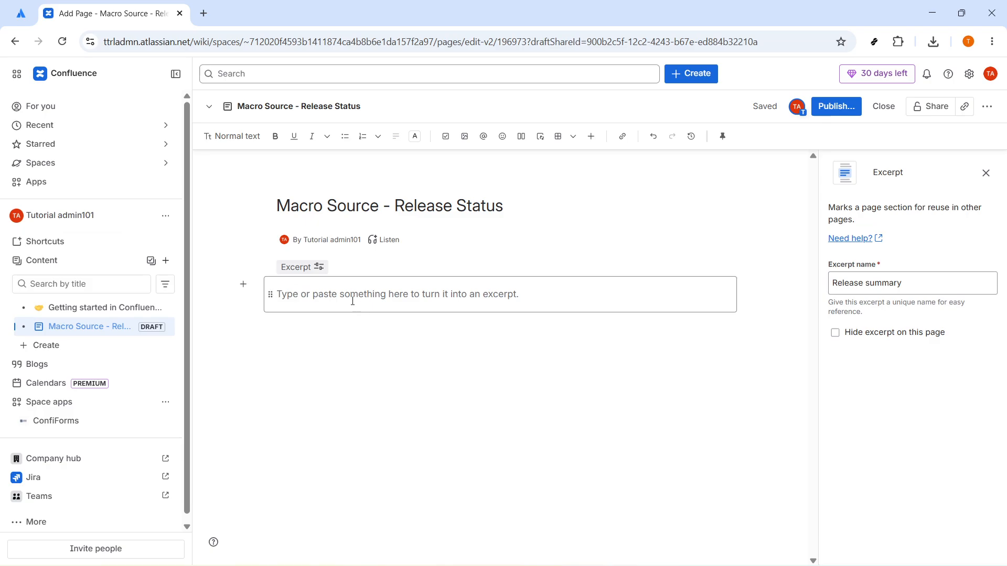
{"action": "type", "text": "Release Alpha is on track for Friday. Launch risk is medium while QA completes final checks."}
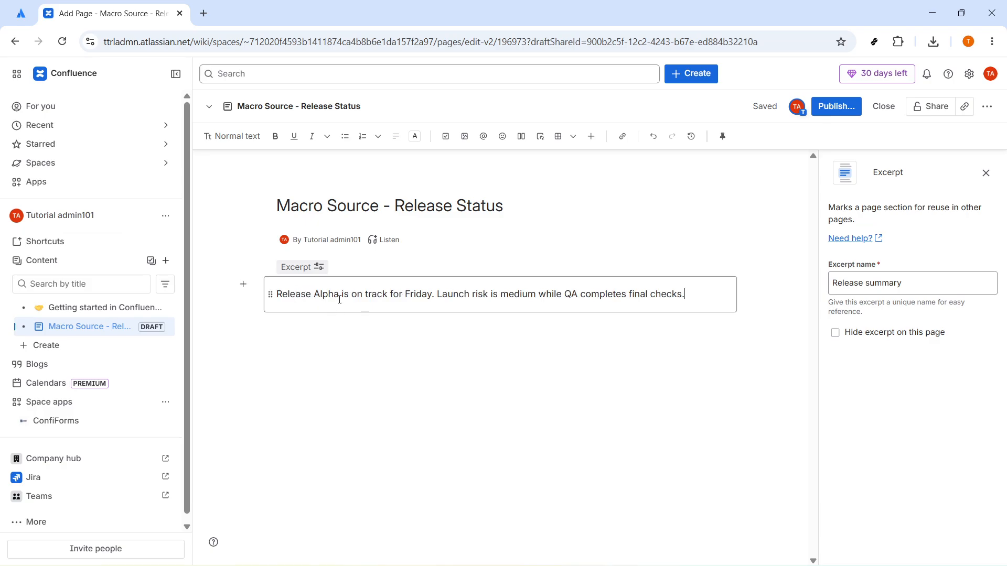
{"action": "left_click_drag", "start_coordinate": [685, 294], "coordinate": [275, 294]}
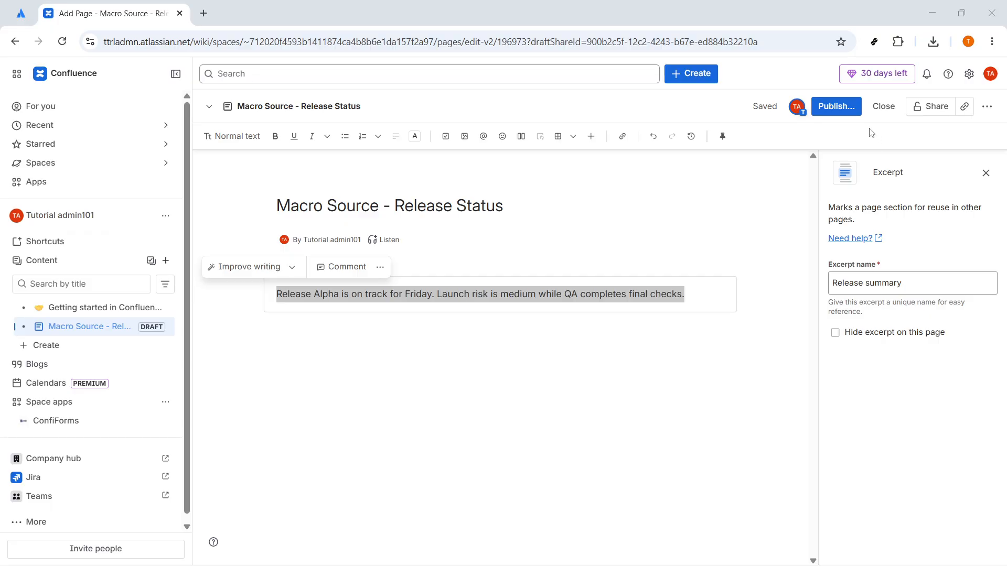
Step: Publish the Macro Source - Release Status page with its default location and open access
{"action": "left_click", "coordinate": [839, 109]}
{"action": "left_click", "coordinate": [837, 107]}
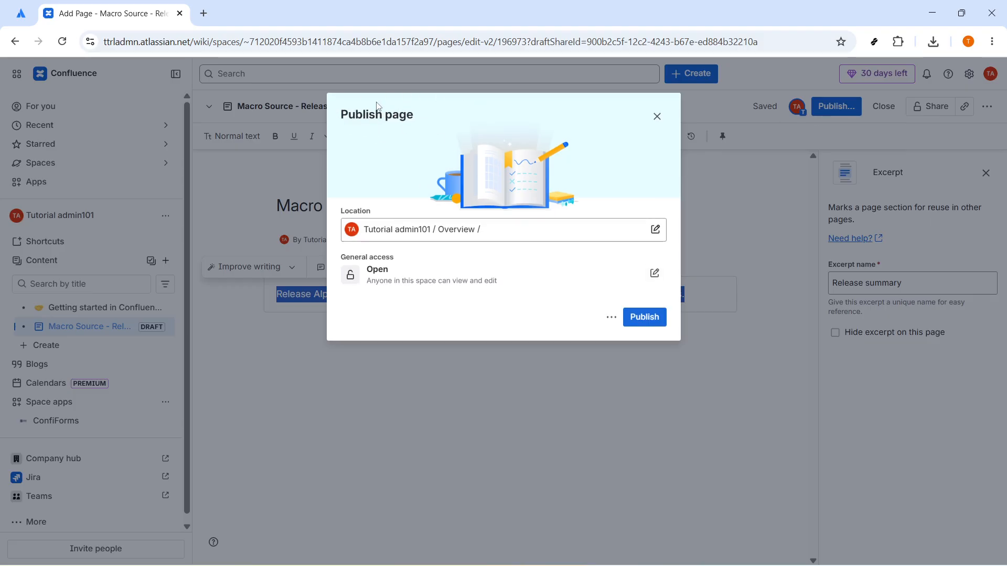
{"action": "left_click", "coordinate": [640, 325]}
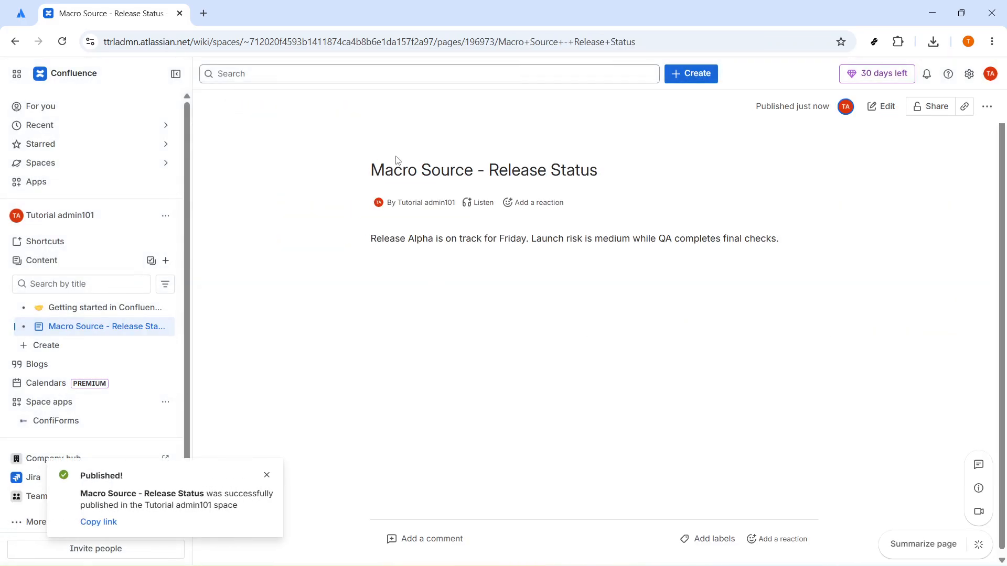
{"action": "triple_click", "coordinate": [98, 495]}
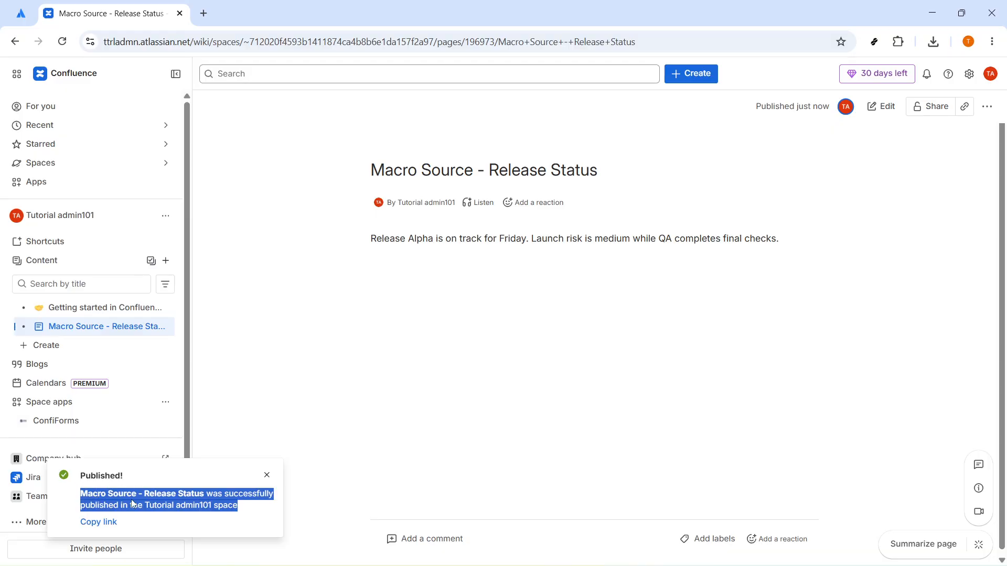
{"action": "left_click", "coordinate": [648, 282]}
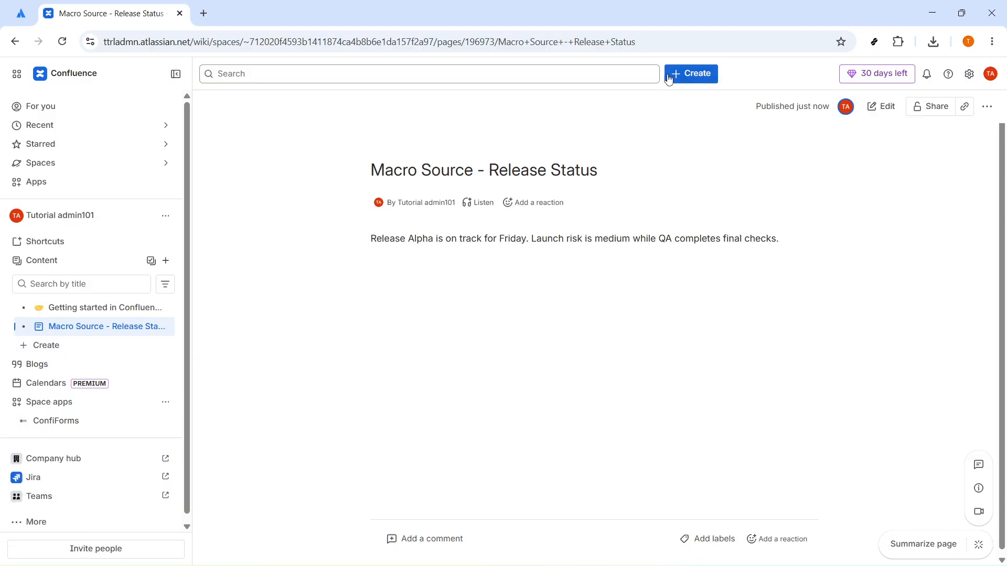
Step: Create another new page and title it "Leadership Summary - Release Status"
{"action": "left_click", "coordinate": [697, 74]}
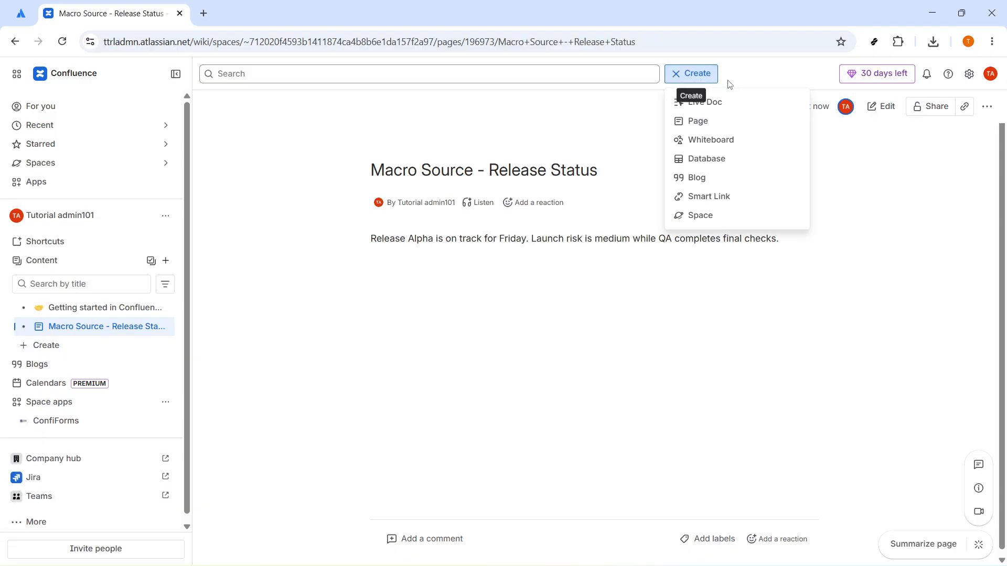
{"action": "left_click", "coordinate": [698, 122]}
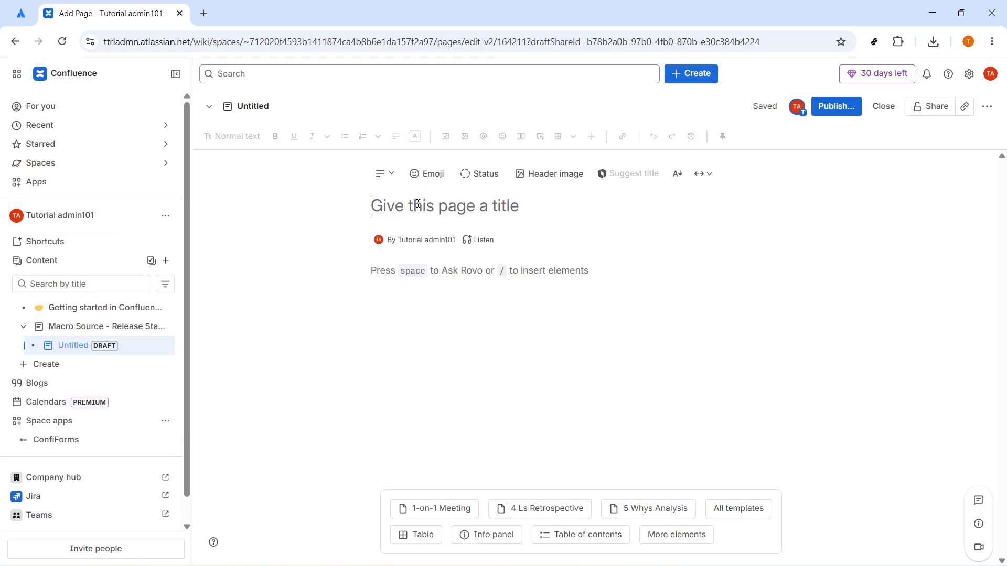
{"action": "type", "text": "Leadership Summary - Release Status"}
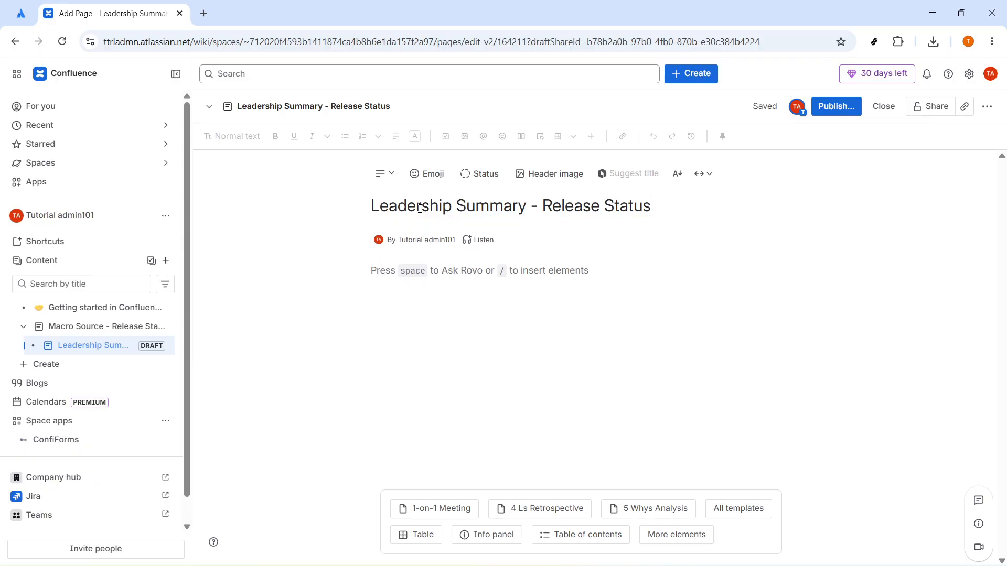
{"action": "key", "text": "alt+Tab"}
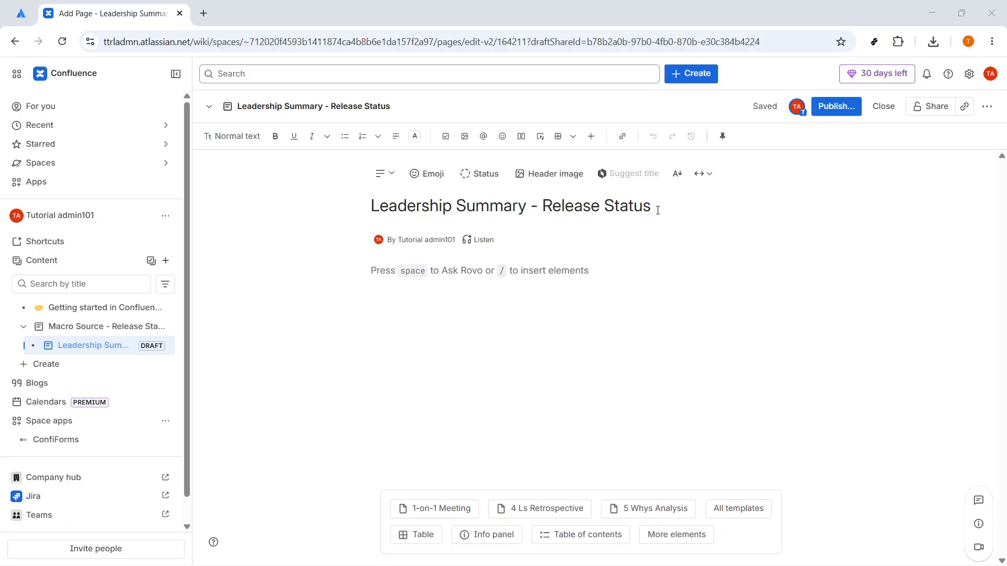
{"action": "left_click_drag", "start_coordinate": [654, 206], "coordinate": [361, 212]}
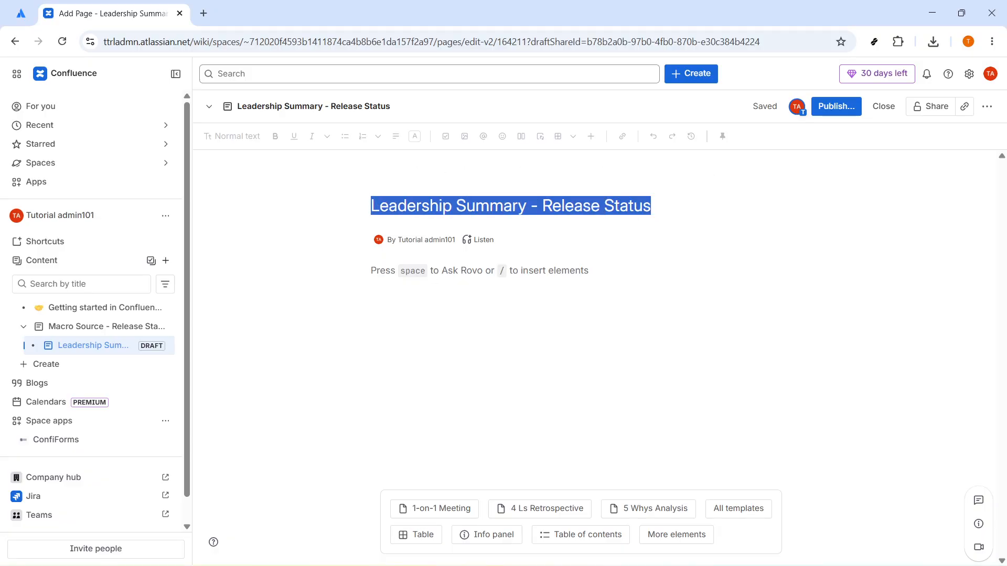
Step: Write the body line "Intro: This page pulls the latest launch summary from the source page:"
{"action": "left_click", "coordinate": [369, 291]}
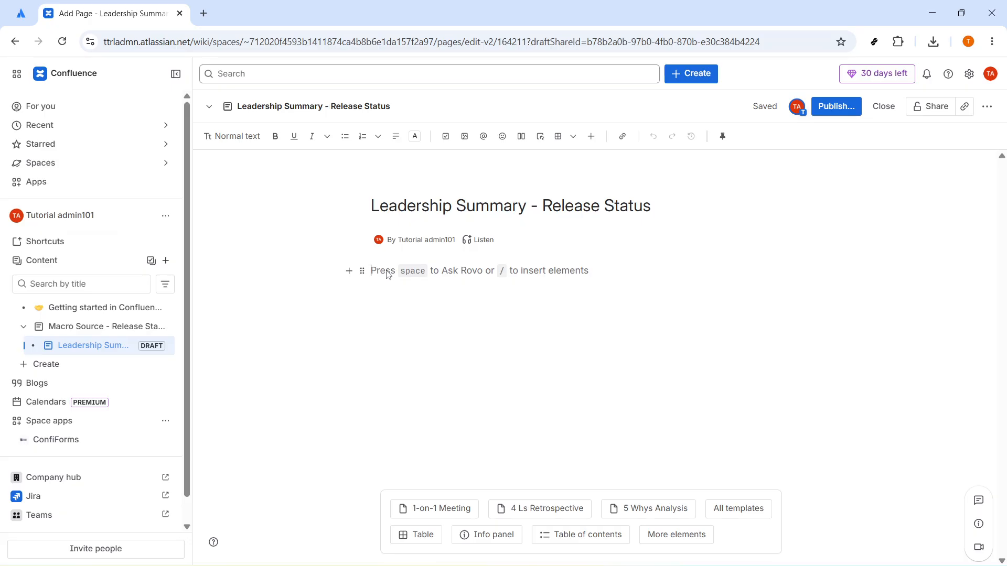
{"action": "type", "text": "AIS"}
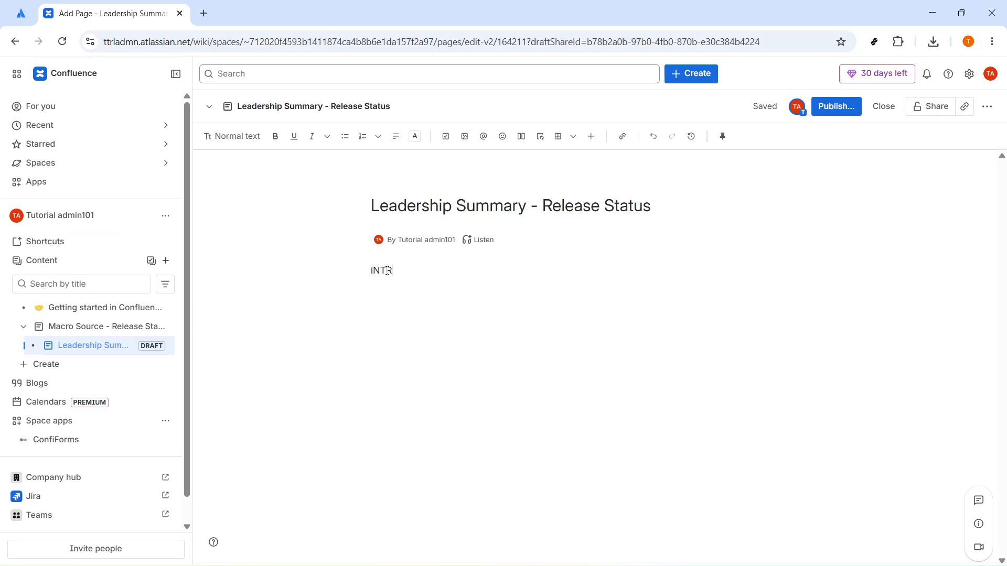
{"action": "key", "text": "BackSpace"}
{"action": "key", "text": "BackSpace"}
{"action": "key", "text": "BackSpace"}
{"action": "type", "text": "Intro:"}
{"action": "type", "text": "This page pulls the latest launch summary from the source page:"}
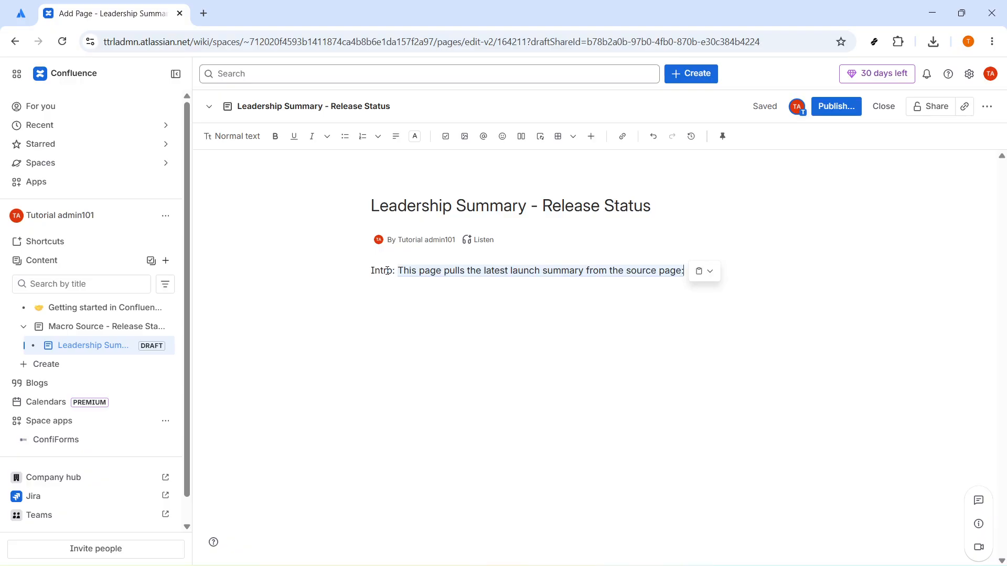
{"action": "type", "text": "4"}
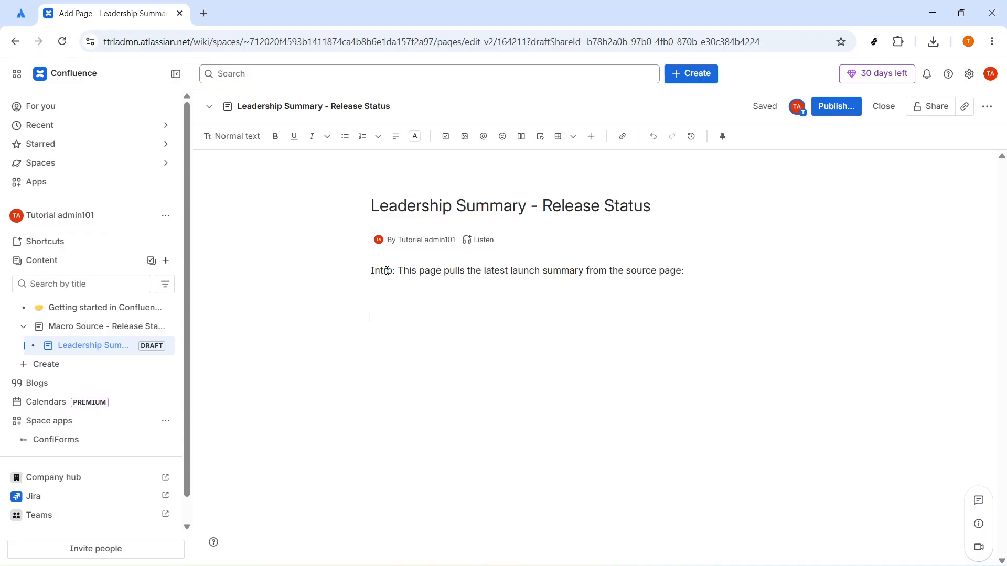
Step: Start an Insert excerpt macro on a new line below the intro sentence
{"action": "key", "text": "Return"}
{"action": "key", "text": "Return"}
{"action": "type", "text": "/"}
{"action": "key", "text": "BackSpace"}
{"action": "type", "text": "/inset"}
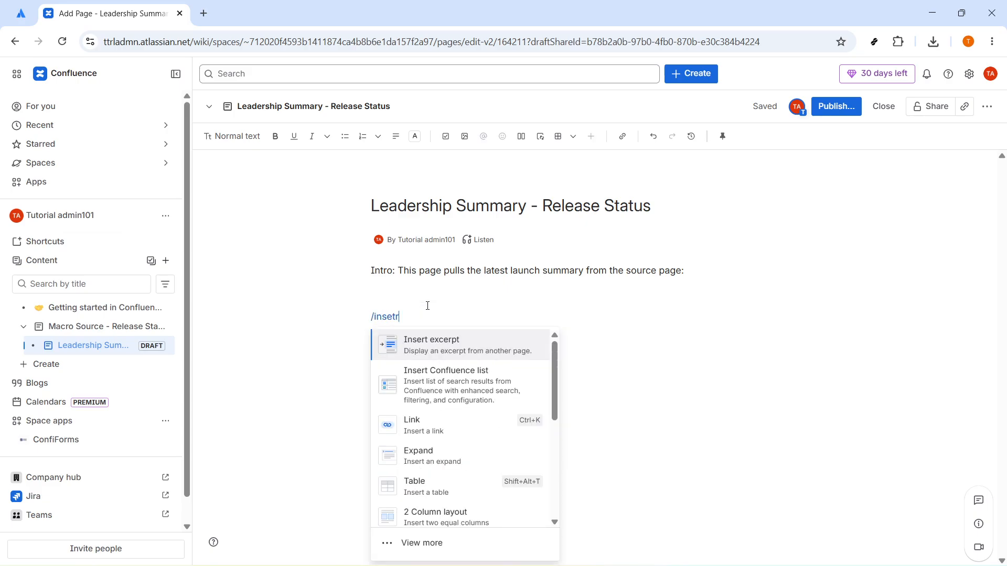
{"action": "key", "text": "BackSpace"}
{"action": "type", "text": "rtexcerpt"}
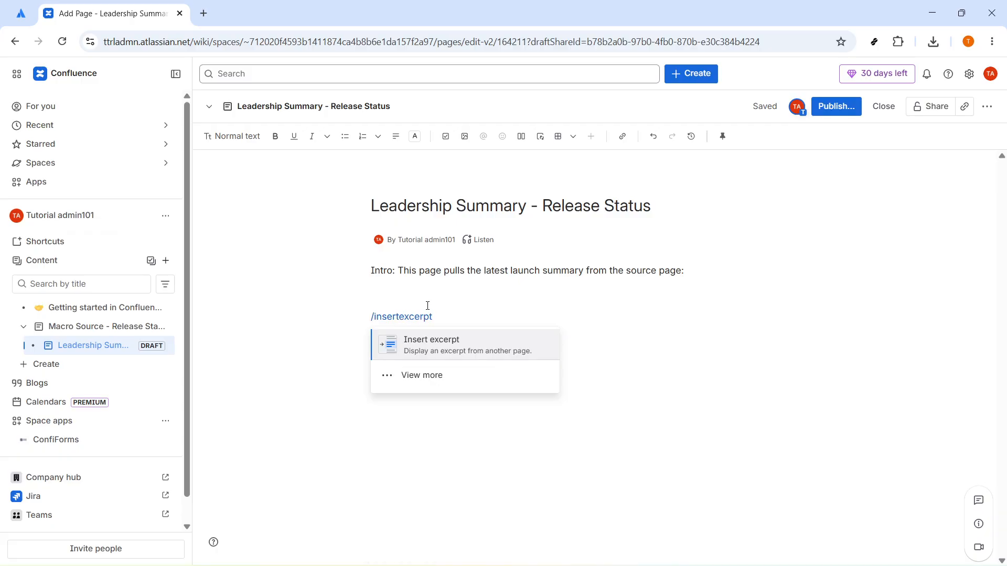
{"action": "left_click", "coordinate": [434, 350]}
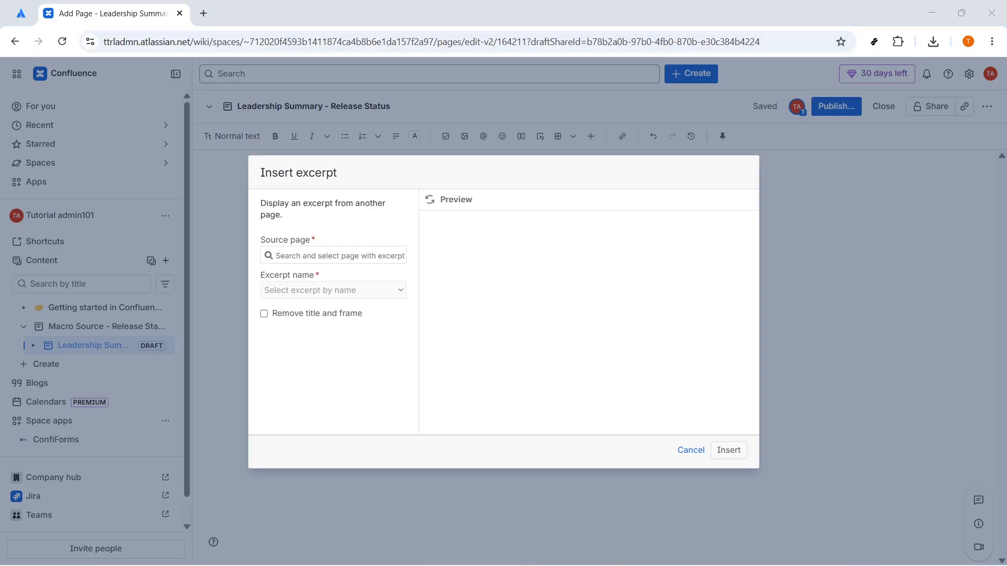
Step: Set the macro's source page to Macro Source - Release Status
{"action": "left_click", "coordinate": [311, 254]}
{"action": "type", "text": "Macro Source - Release Status"}
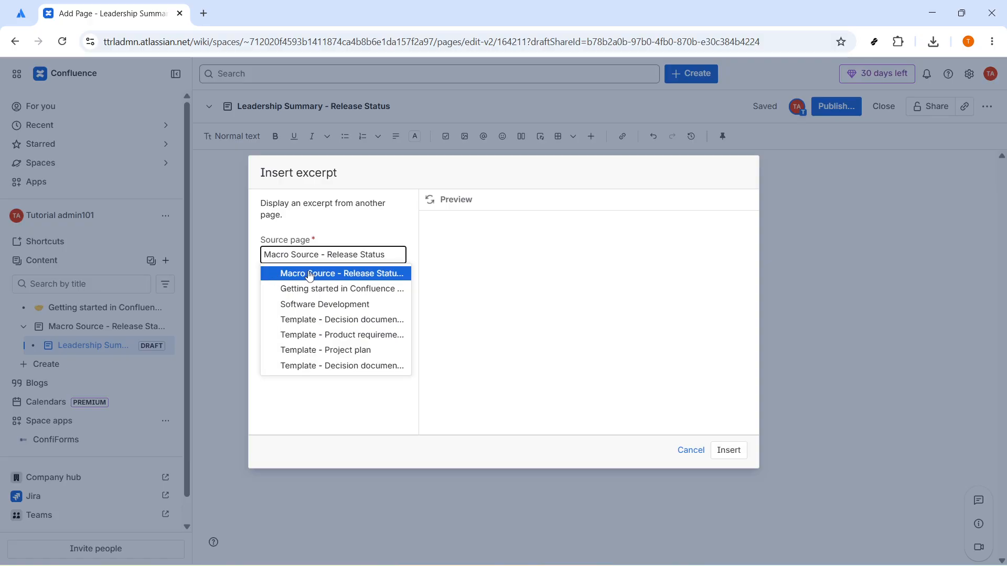
{"action": "left_click", "coordinate": [310, 273]}
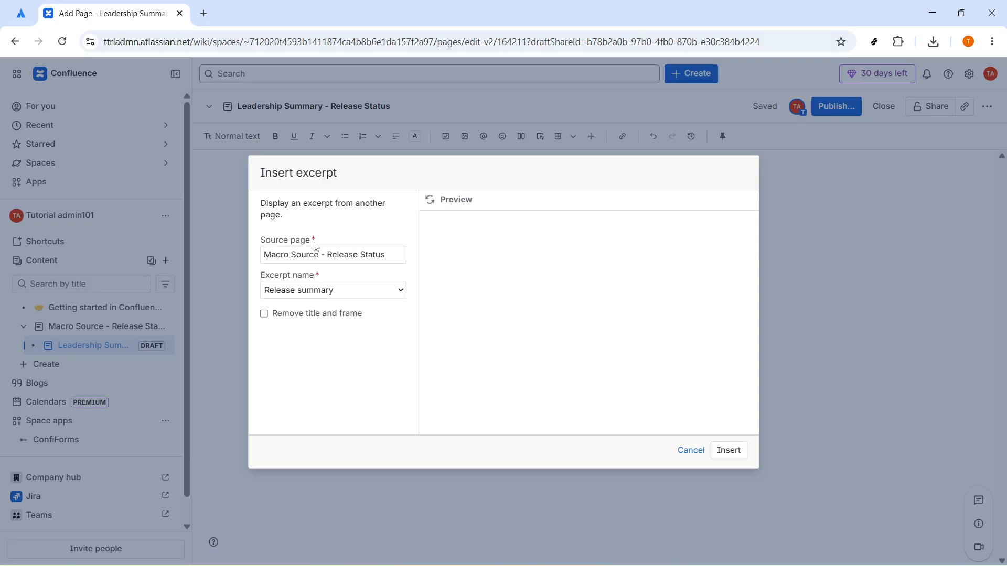
{"action": "triple_click", "coordinate": [386, 256]}
{"action": "left_click", "coordinate": [394, 255]}
{"action": "left_click_drag", "start_coordinate": [391, 256], "coordinate": [277, 247]}
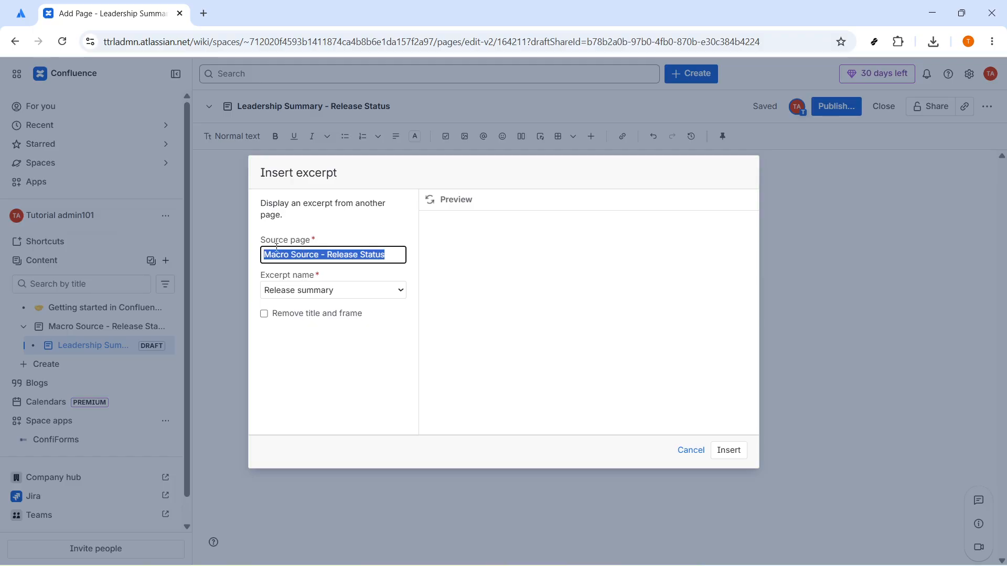
{"action": "triple_click", "coordinate": [293, 242]}
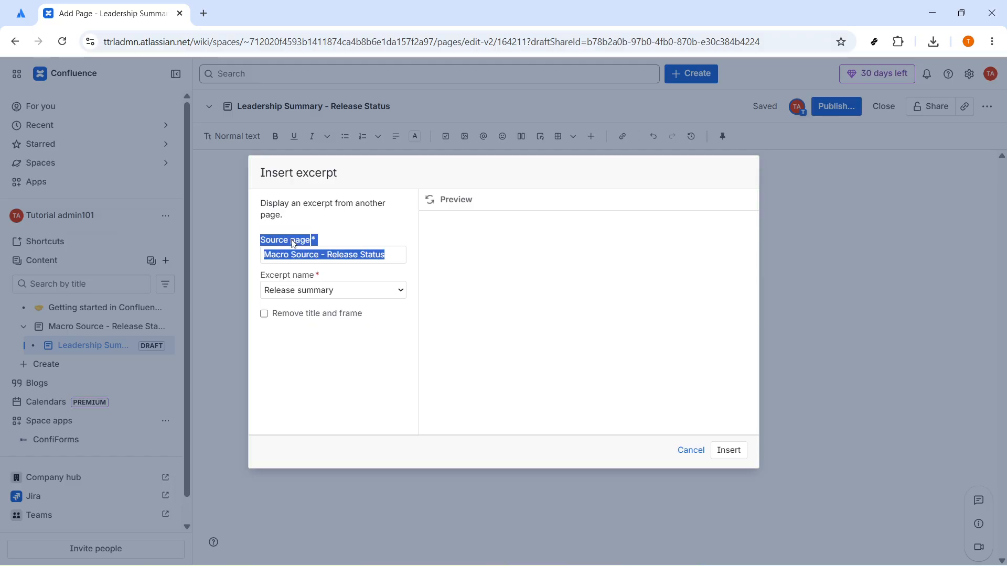
{"action": "left_click", "coordinate": [294, 243]}
{"action": "left_click", "coordinate": [367, 278]}
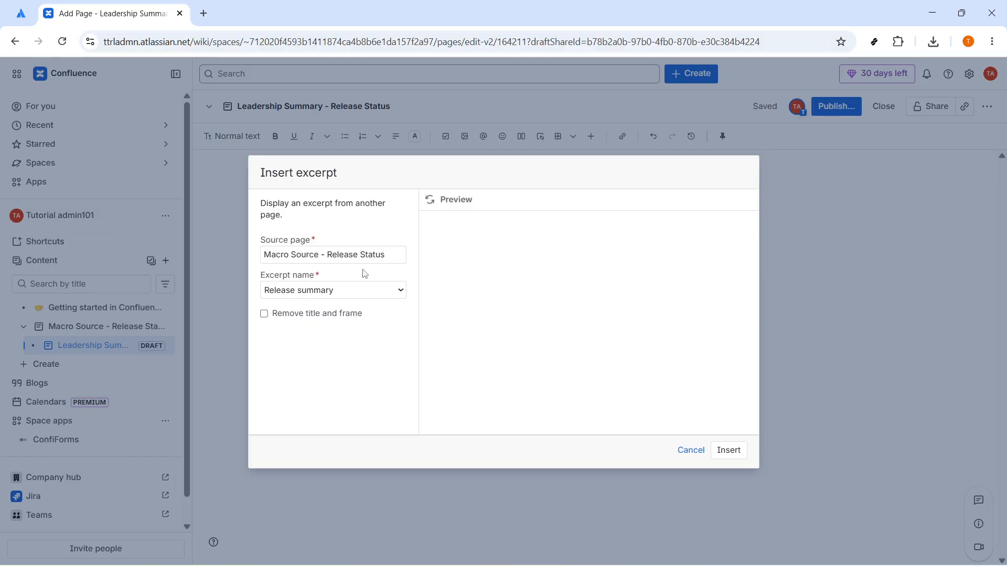
Step: Choose the Release summary excerpt, refresh the preview to check its text, and insert the macro into the page
{"action": "left_click", "coordinate": [401, 291]}
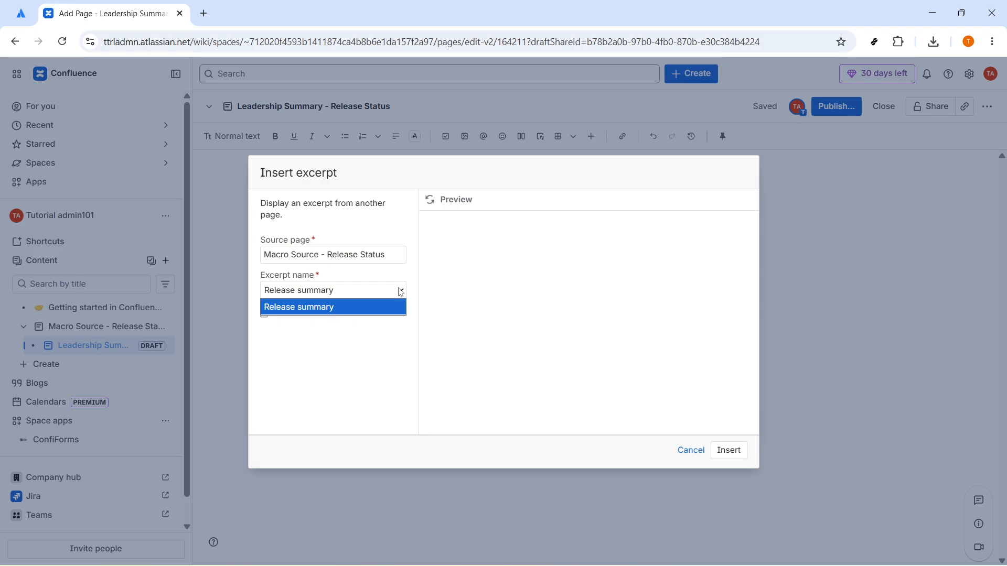
{"action": "left_click", "coordinate": [291, 309]}
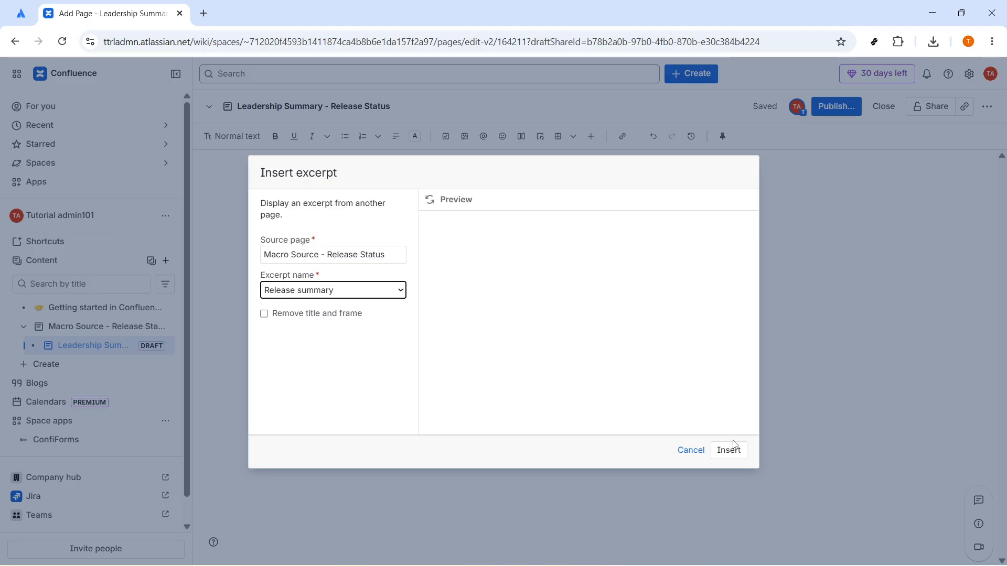
{"action": "left_click", "coordinate": [430, 200]}
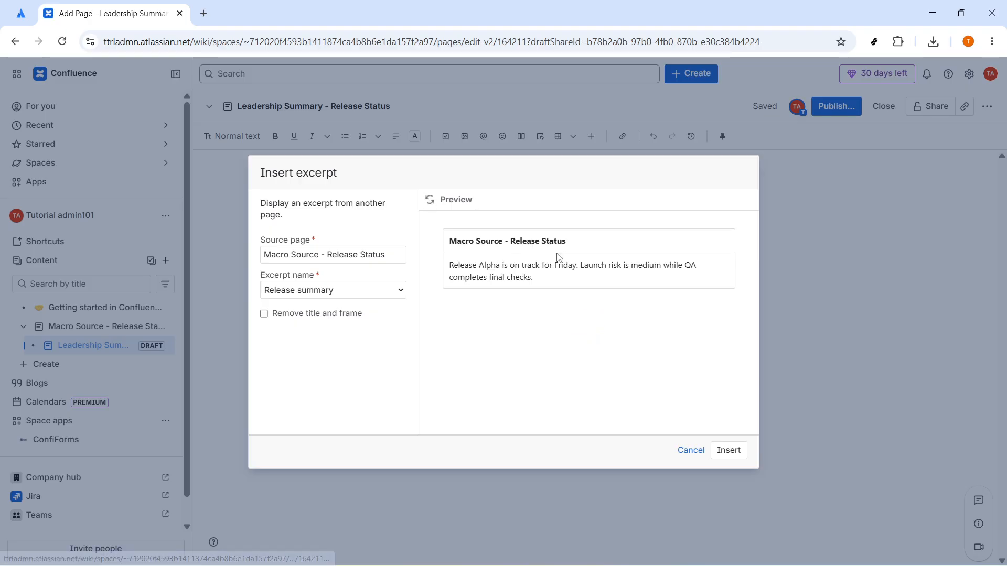
{"action": "left_click_drag", "start_coordinate": [465, 261], "coordinate": [550, 283]}
{"action": "left_click", "coordinate": [568, 292]}
{"action": "left_click", "coordinate": [737, 454]}
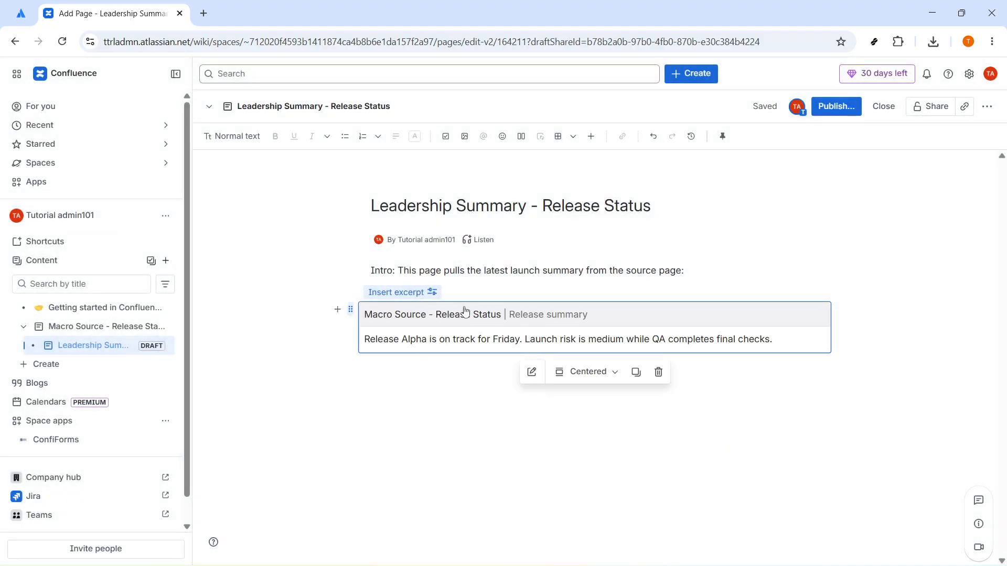
Step: Publish the Leadership Summary - Release Status page with its default location and access, and check the excerpt block's heading
{"action": "left_click", "coordinate": [839, 108]}
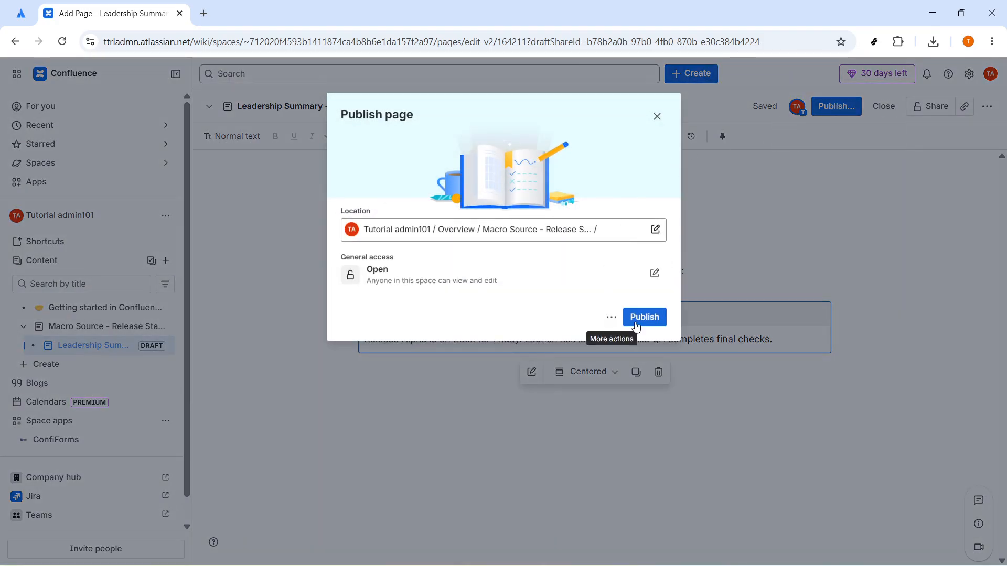
{"action": "left_click", "coordinate": [638, 319]}
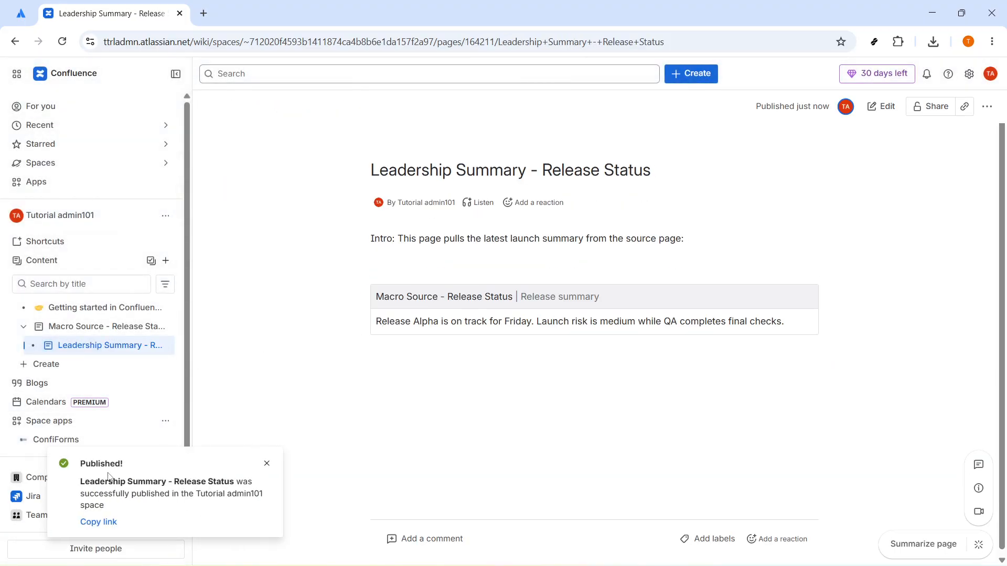
{"action": "left_click", "coordinate": [98, 345]}
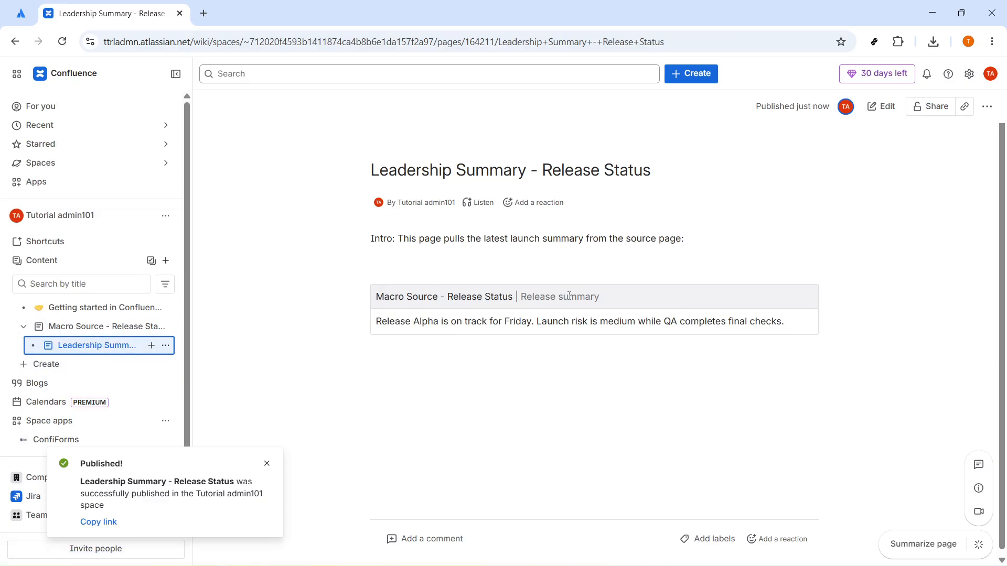
{"action": "left_click_drag", "start_coordinate": [624, 294], "coordinate": [376, 296]}
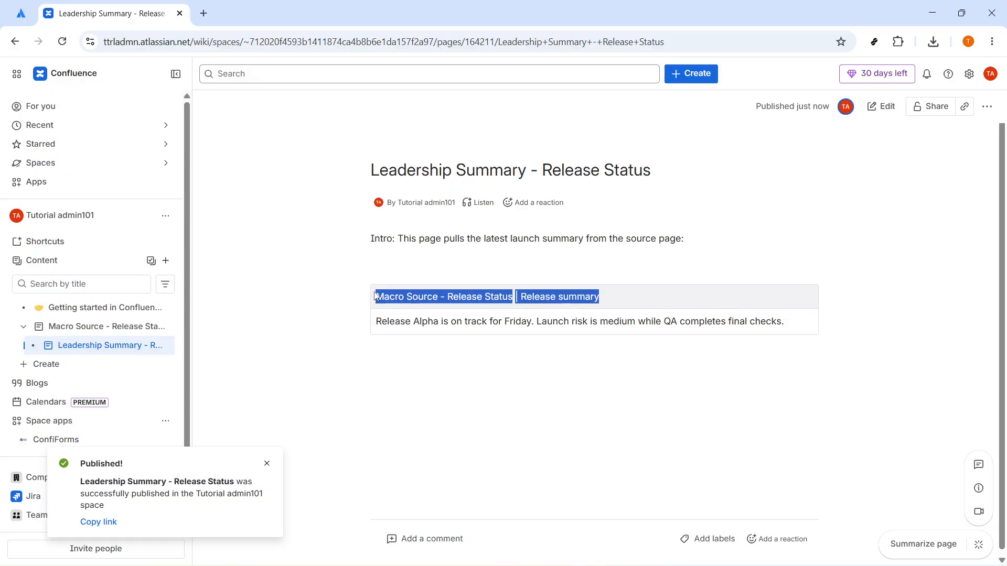
{"action": "left_click", "coordinate": [400, 374]}
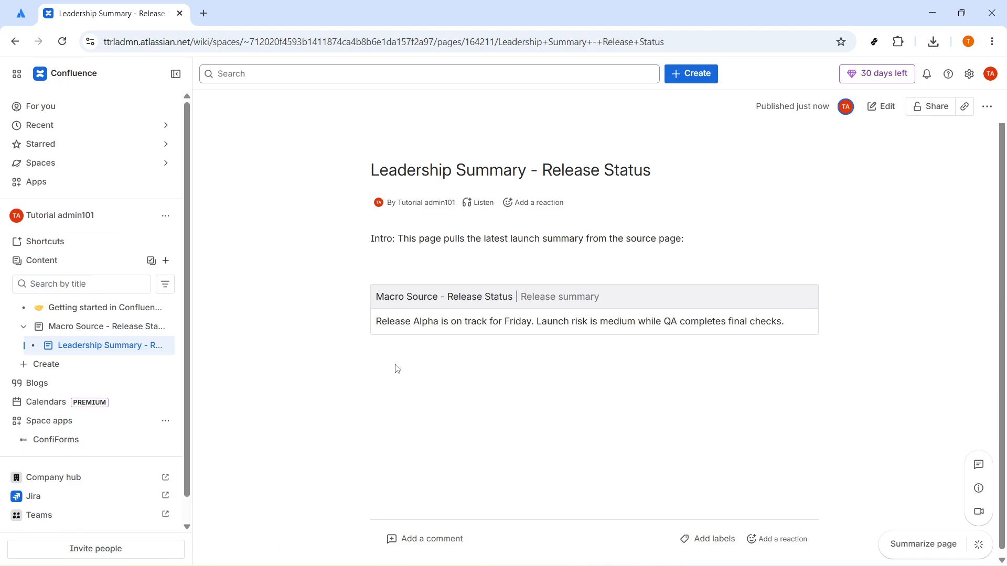
Step: Open the source page Macro Source - Release Status for editing, keeping its child page listed in the content tree
{"action": "left_click", "coordinate": [63, 334]}
{"action": "left_click", "coordinate": [23, 327]}
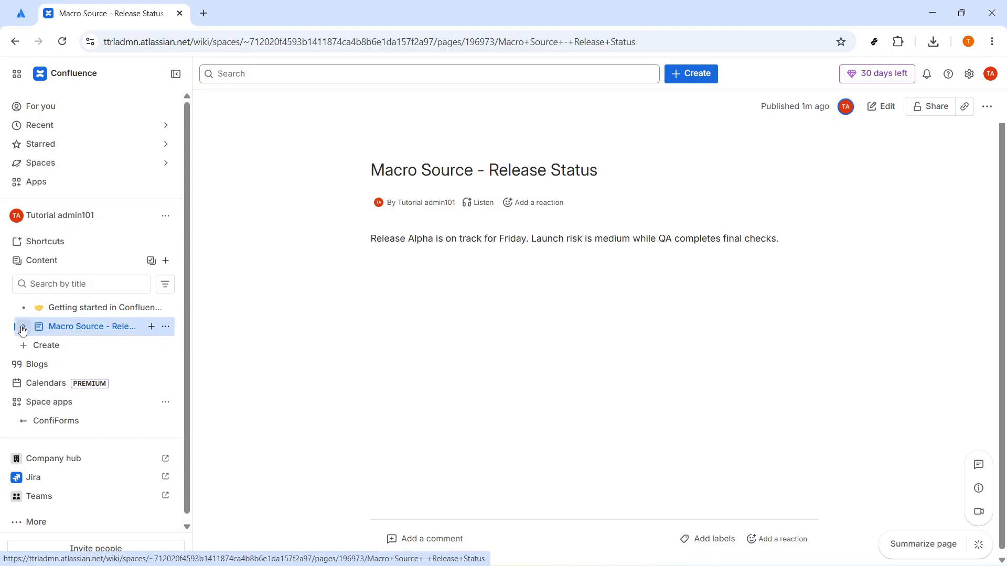
{"action": "left_click", "coordinate": [22, 327]}
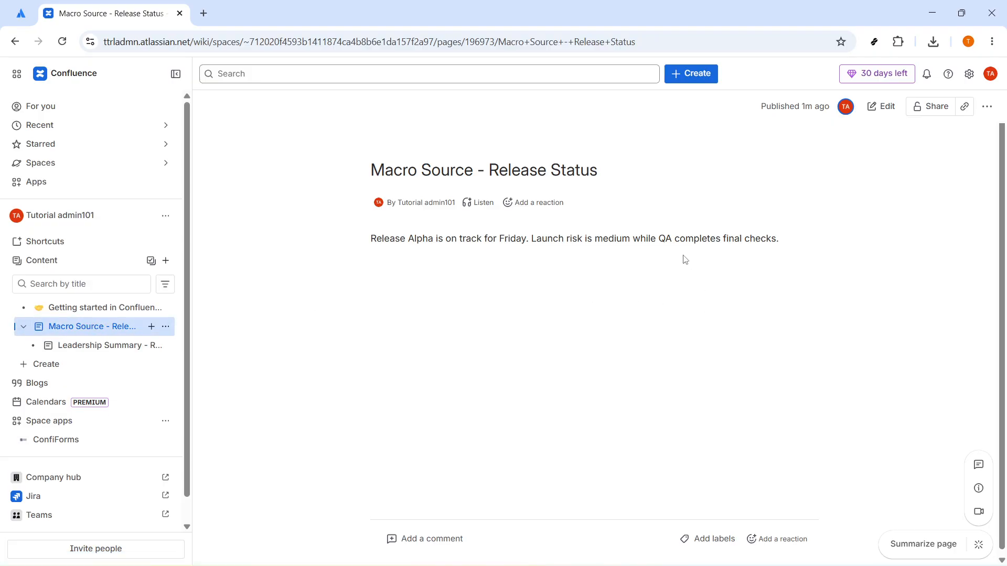
{"action": "left_click", "coordinate": [879, 110]}
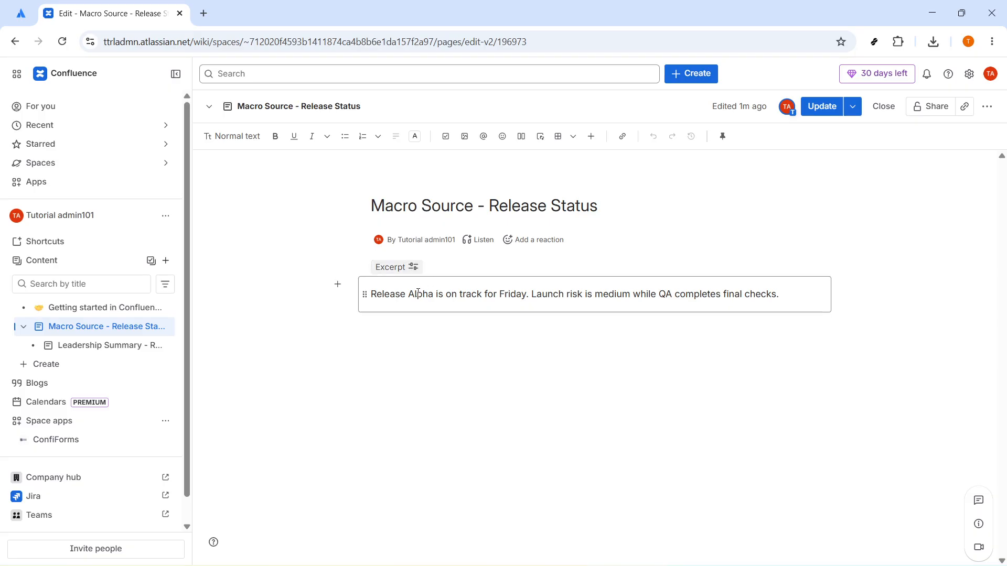
Step: Reword the excerpt's second sentence to "Launch risk is from medium to low while QA completes final checks." and update the page
{"action": "left_click", "coordinate": [398, 291]}
{"action": "triple_click", "coordinate": [400, 294]}
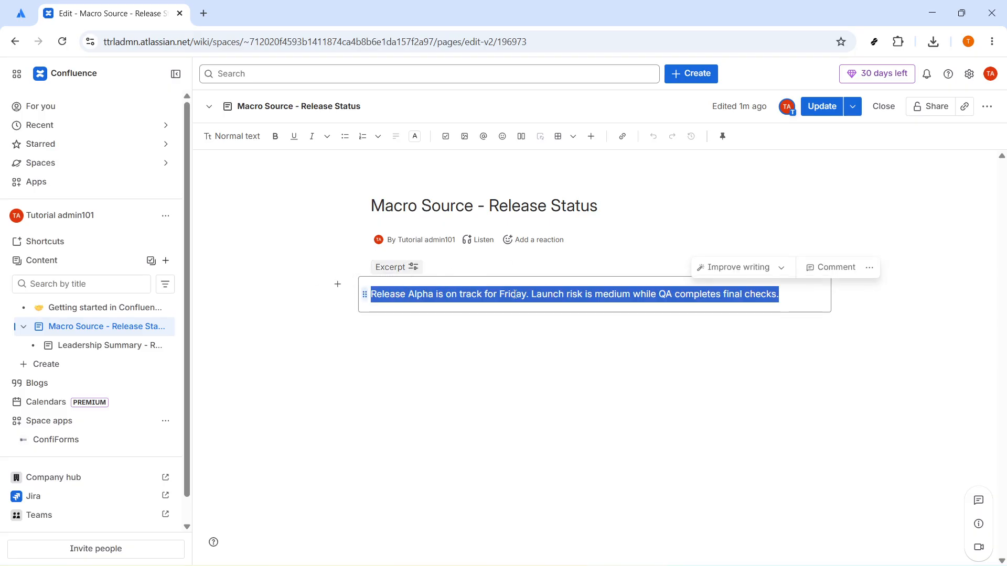
{"action": "left_click", "coordinate": [566, 294]}
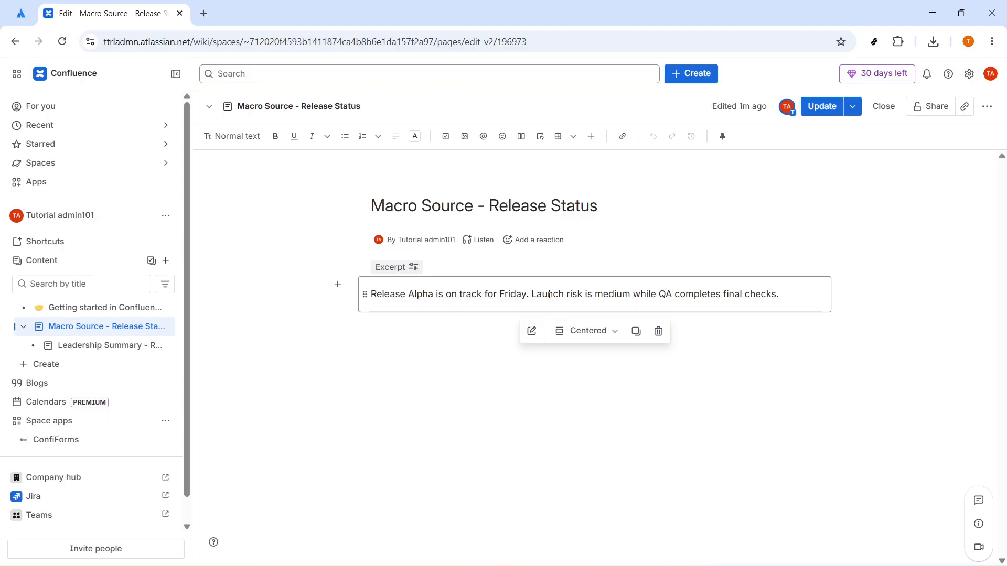
{"action": "left_click_drag", "start_coordinate": [567, 295], "coordinate": [582, 295]}
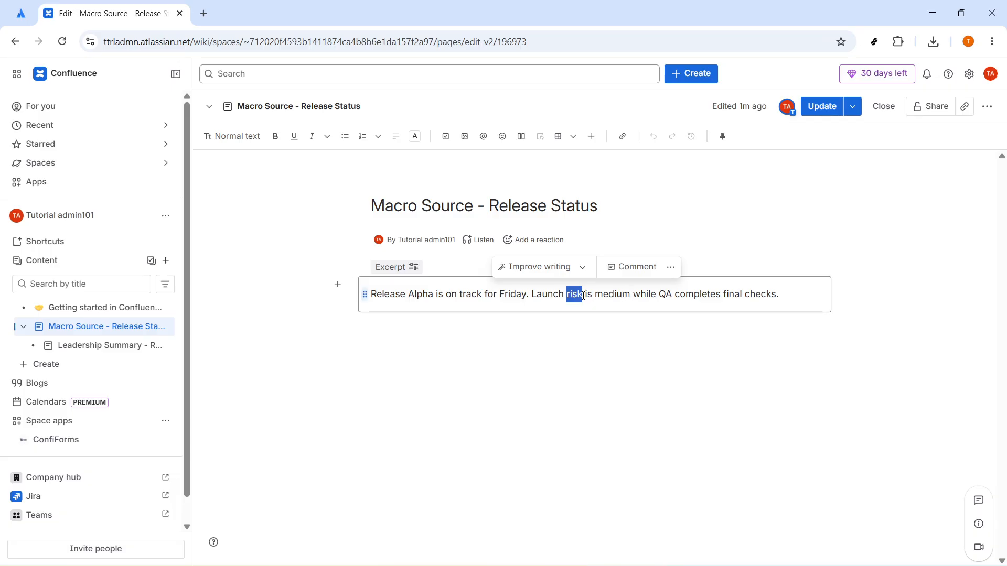
{"action": "left_click", "coordinate": [590, 297]}
{"action": "double_click", "coordinate": [593, 297]}
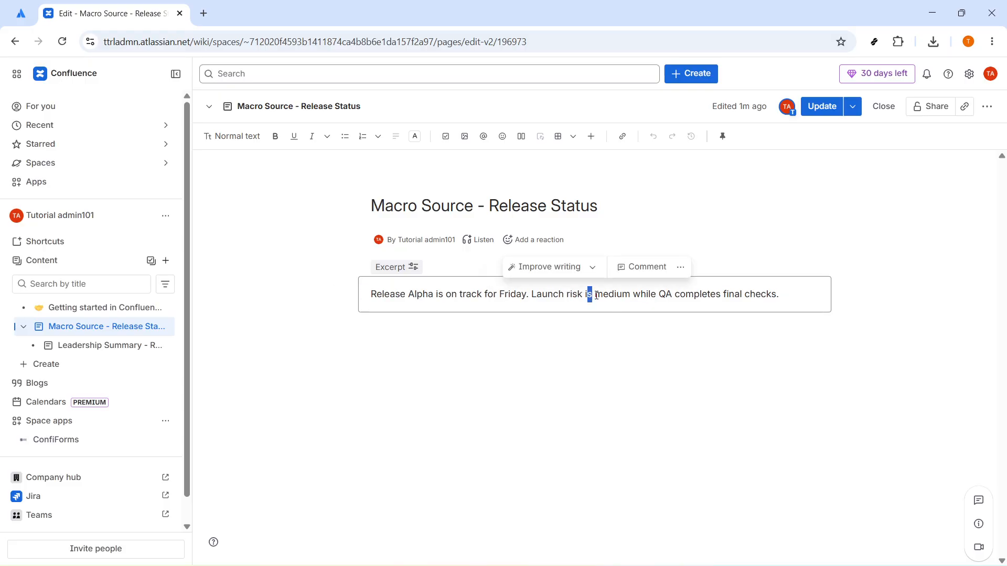
{"action": "left_click", "coordinate": [593, 304]}
{"action": "type", "text": "from"}
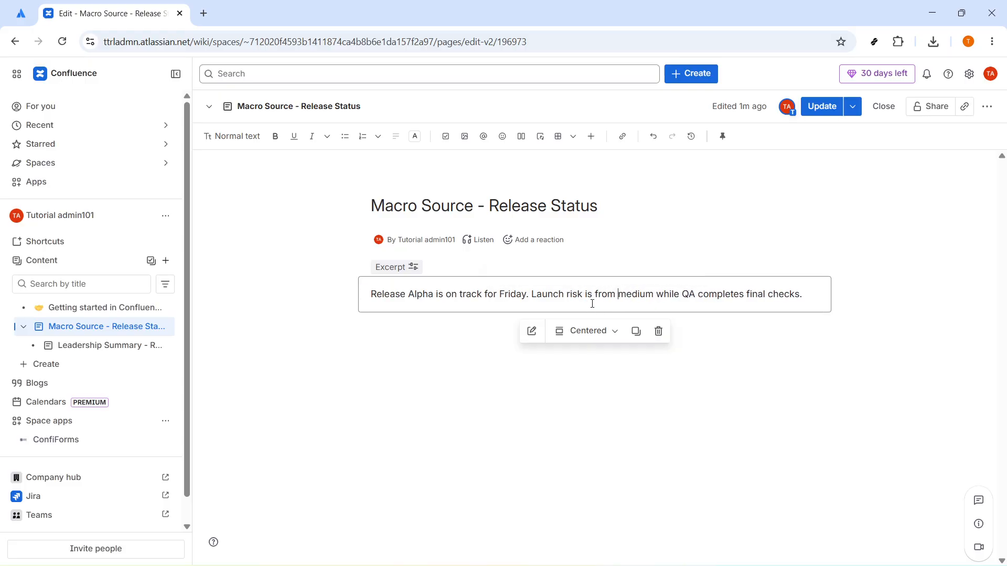
{"action": "left_click", "coordinate": [658, 295]}
{"action": "type", "text": "to low"}
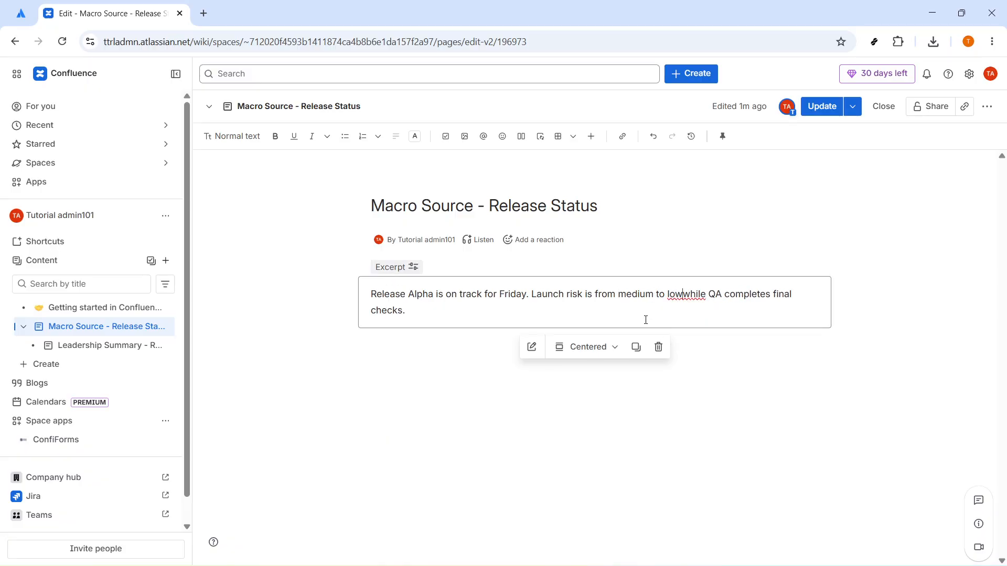
{"action": "left_click", "coordinate": [825, 110]}
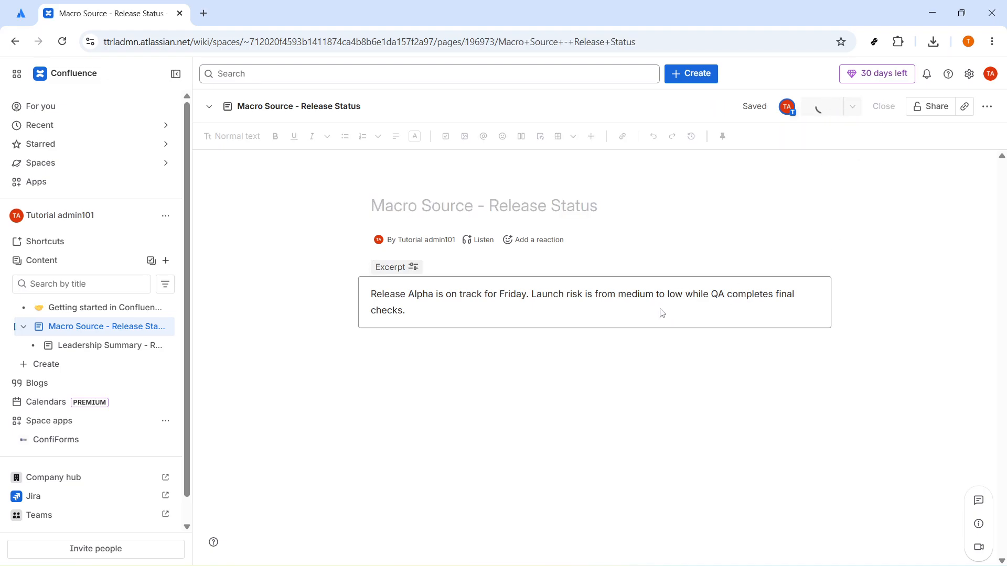
Step: Return to the Leadership Summary - Release Status page and reload it to check the reused excerpt's text
{"action": "left_click", "coordinate": [106, 347]}
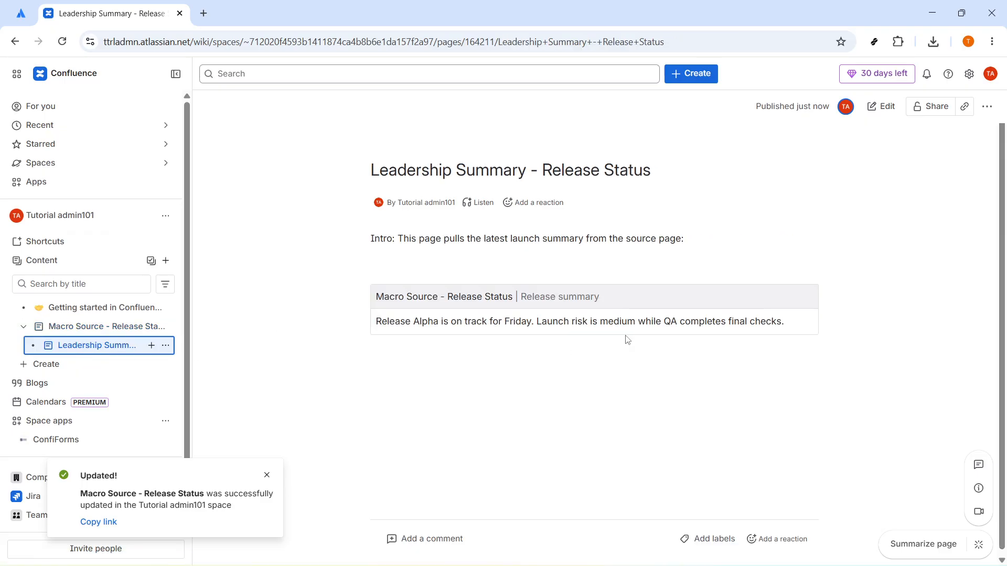
{"action": "key", "text": "F5"}
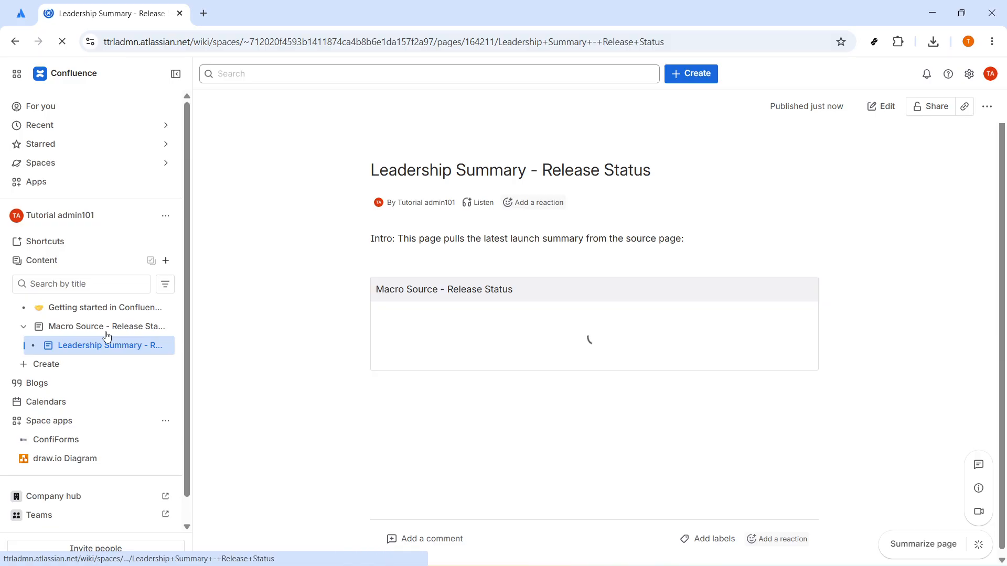
{"action": "scroll", "coordinate": [107, 336], "scroll_direction": "down", "scroll_amount": 1}
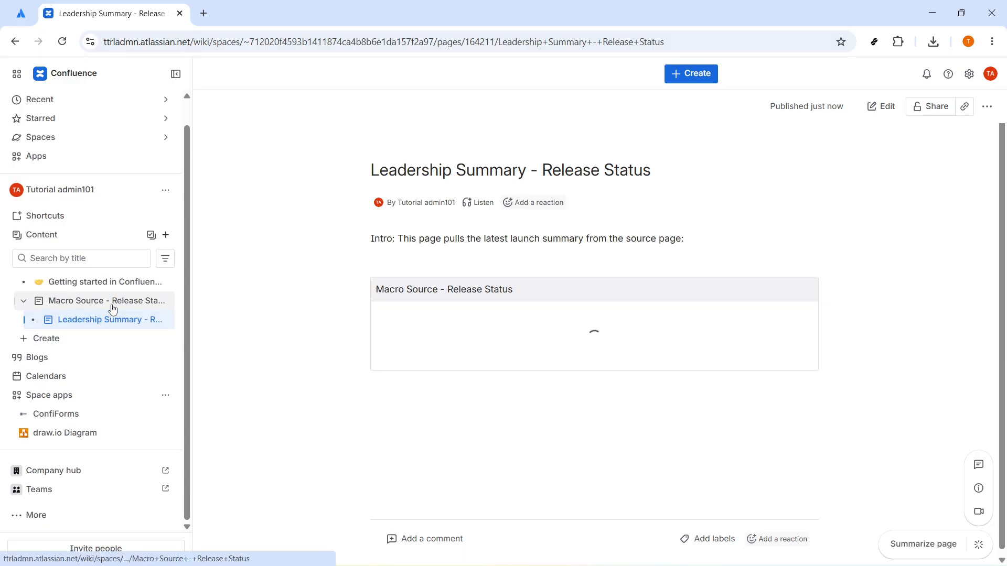